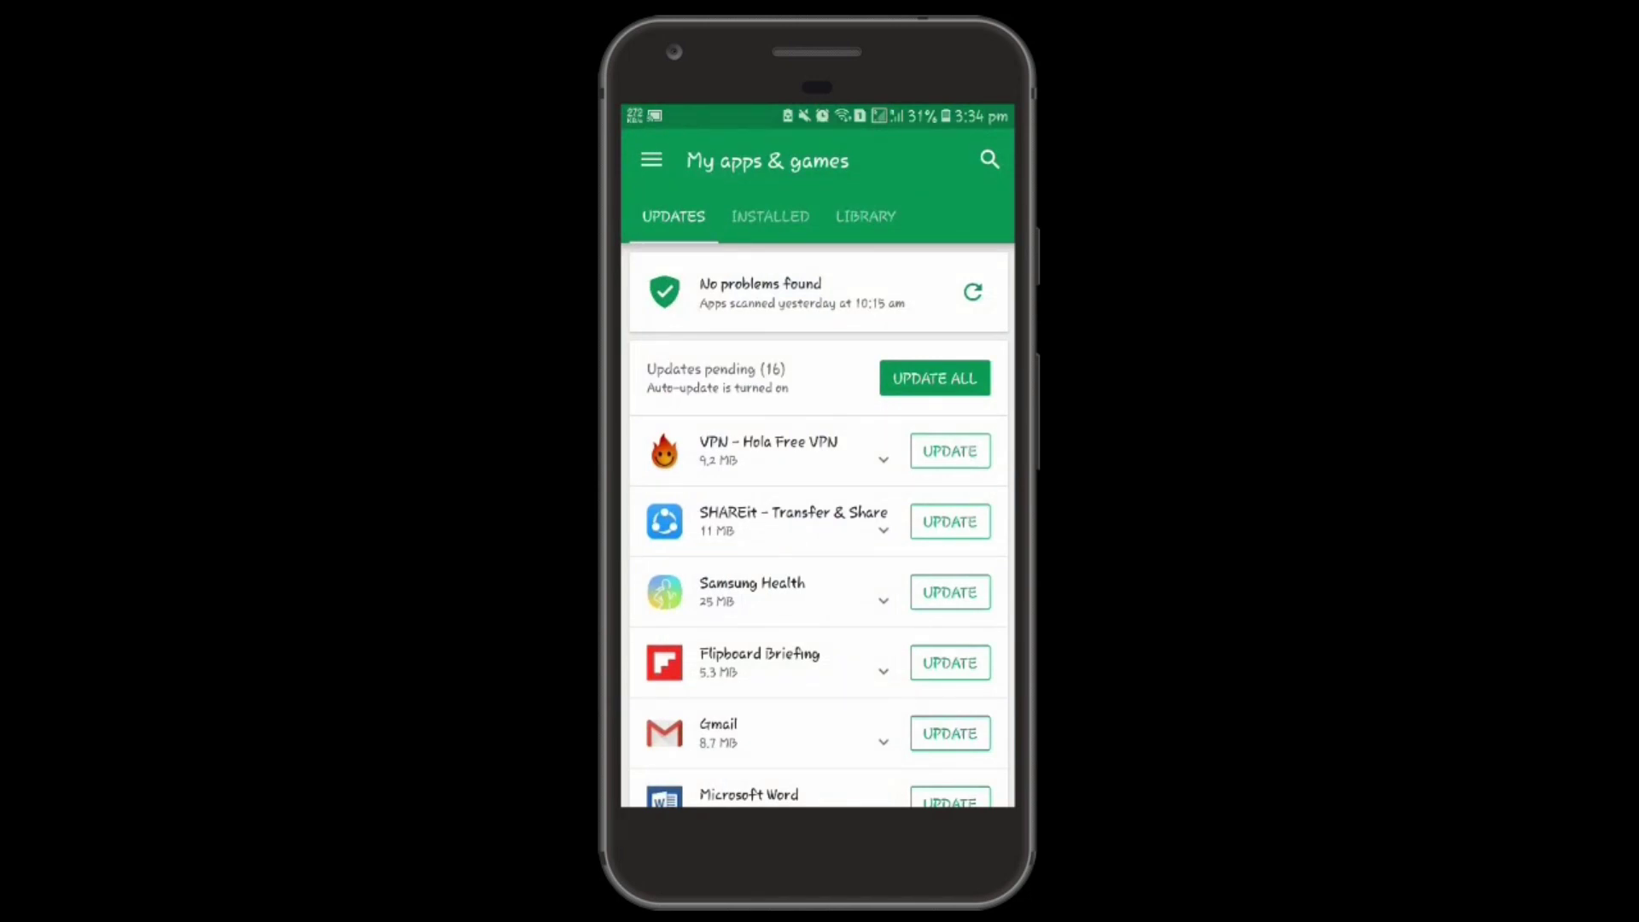
Step: Search Google Play for 'mirrorsize' and install the Mirrorsize app
{"action": "left_click", "coordinate": [989, 160]}
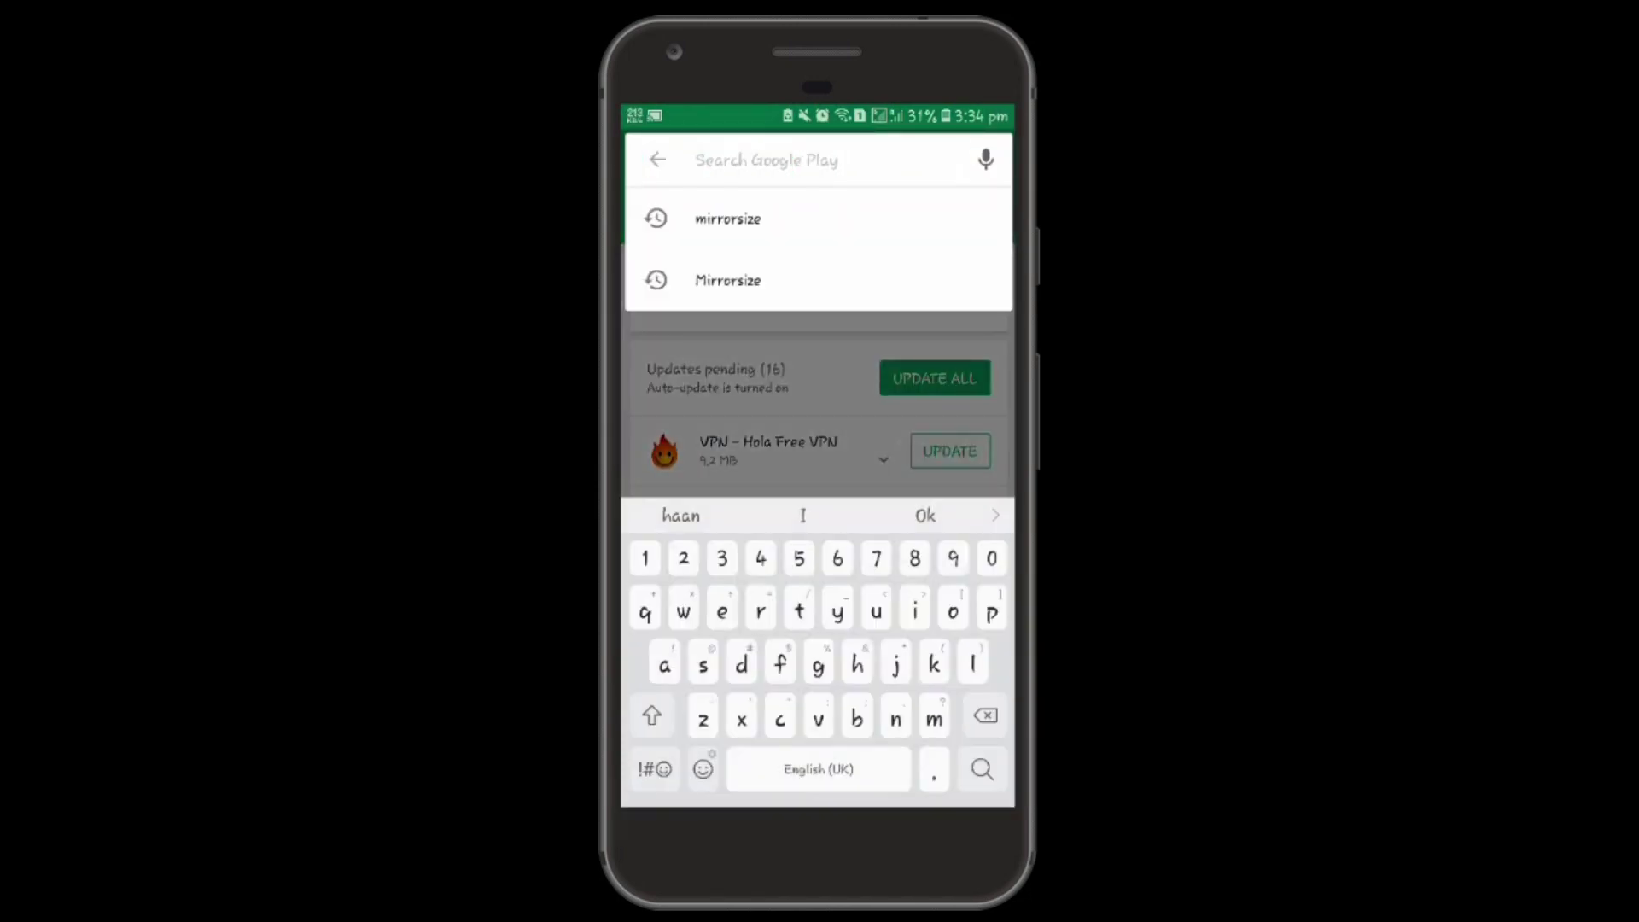
{"action": "type", "text": "mirrorsize"}
{"action": "key", "text": "Return"}
{"action": "left_click", "coordinate": [755, 292]}
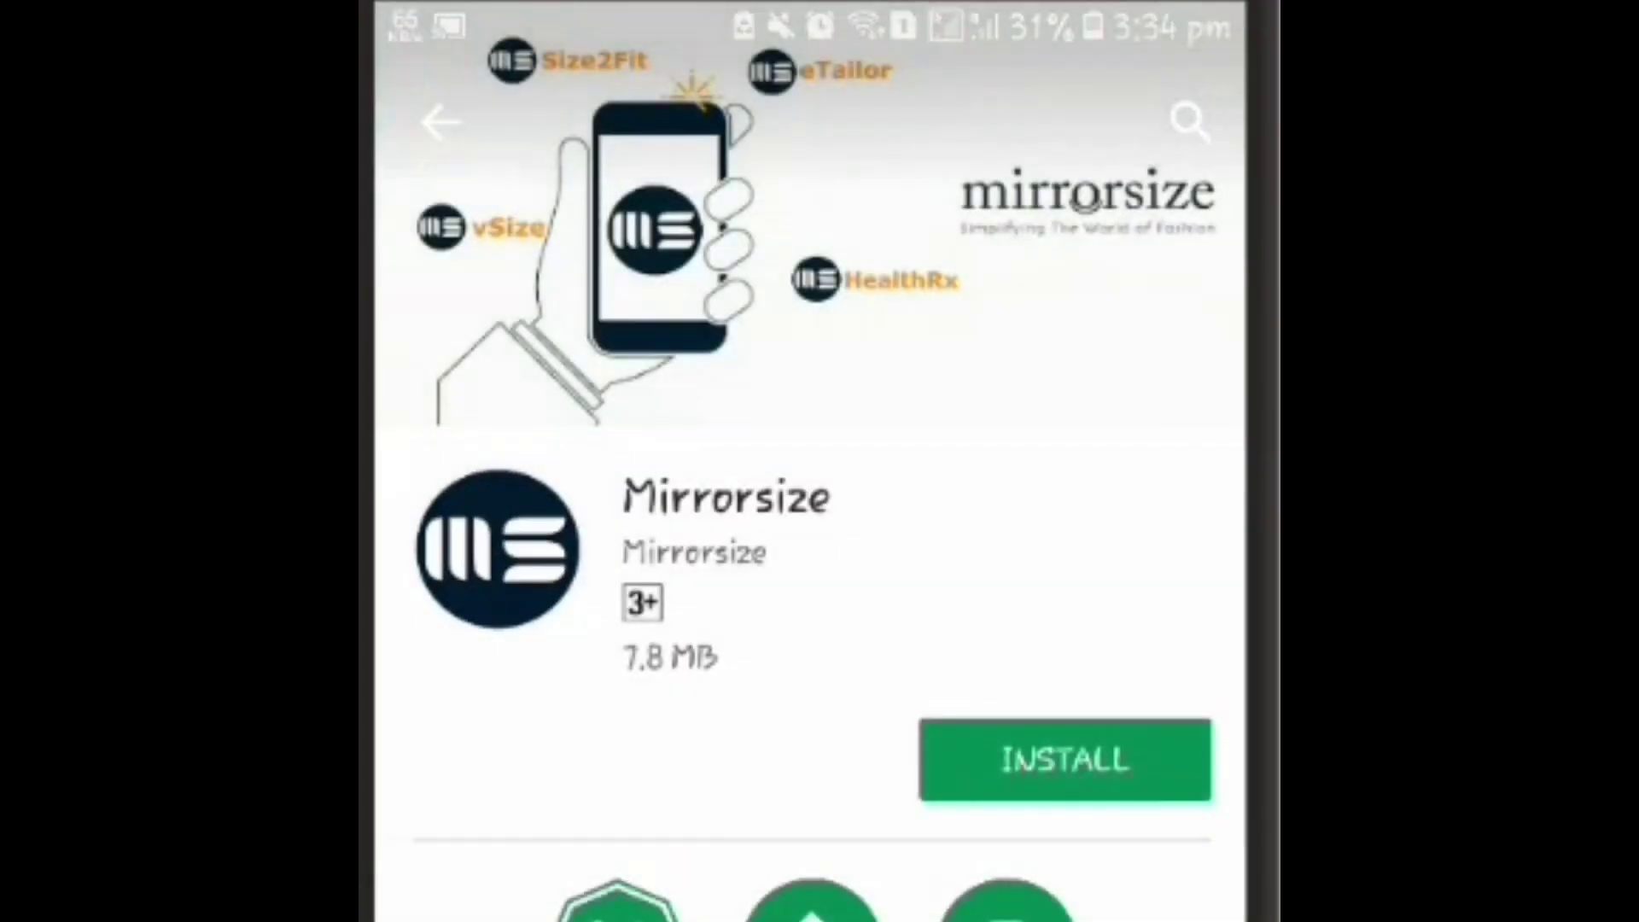
{"action": "left_click", "coordinate": [1064, 759]}
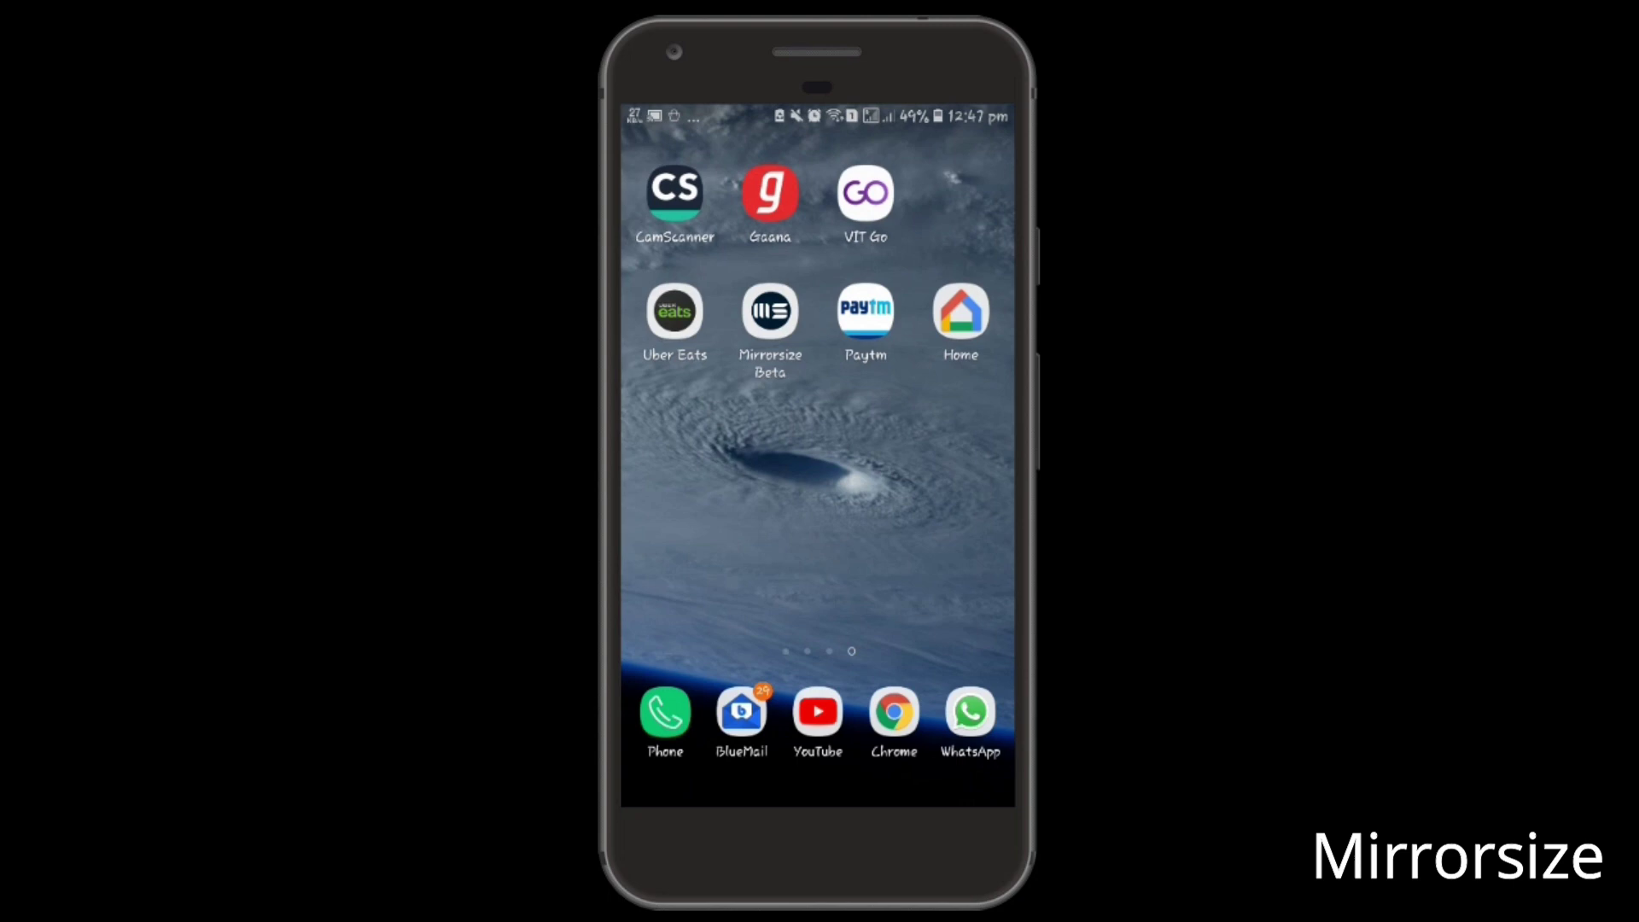
Step: Launch Mirrorsize Beta, enter a 169 cm height, choose the male body type, and continue
{"action": "left_click", "coordinate": [769, 312]}
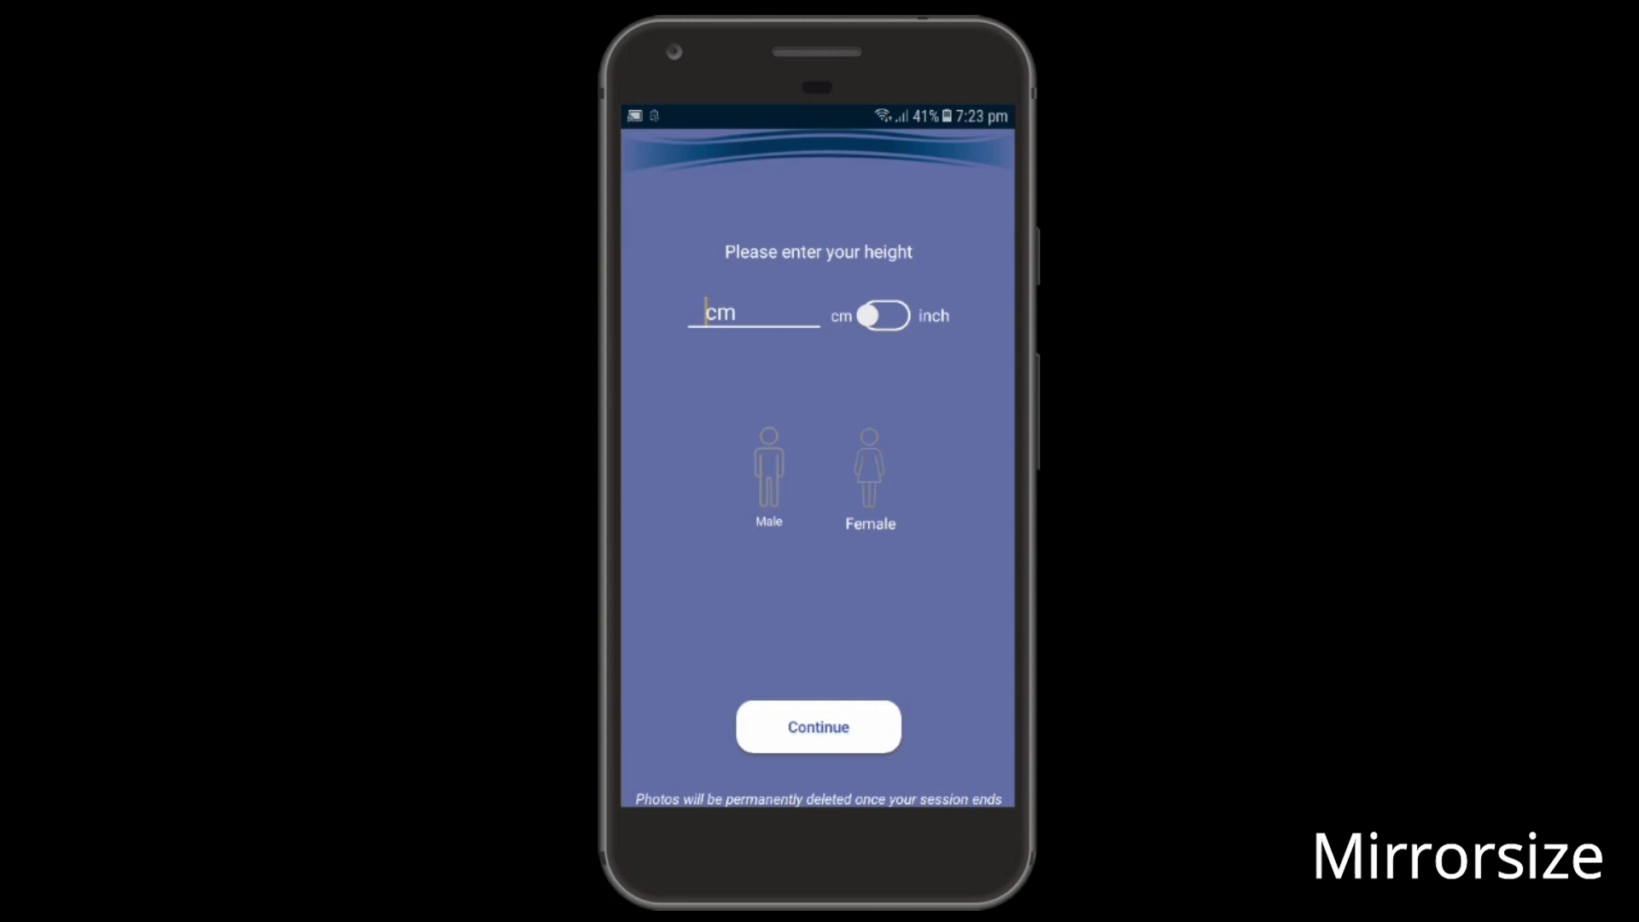
{"action": "type", "text": "1"}
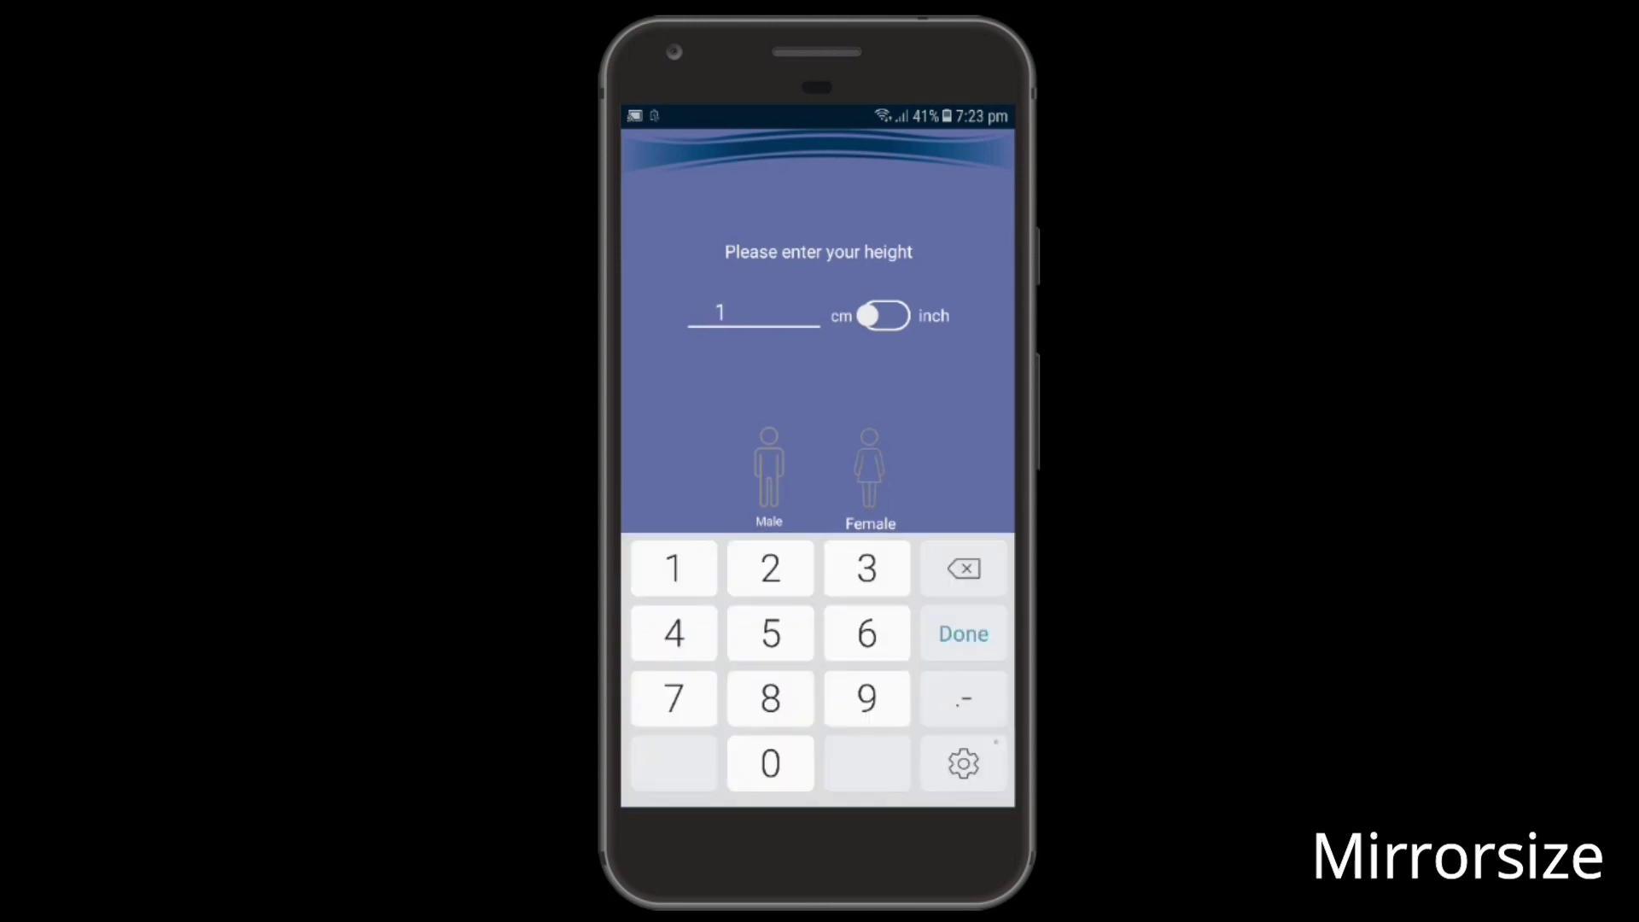
{"action": "type", "text": "69"}
{"action": "left_click", "coordinate": [769, 472]}
{"action": "left_click", "coordinate": [819, 725]}
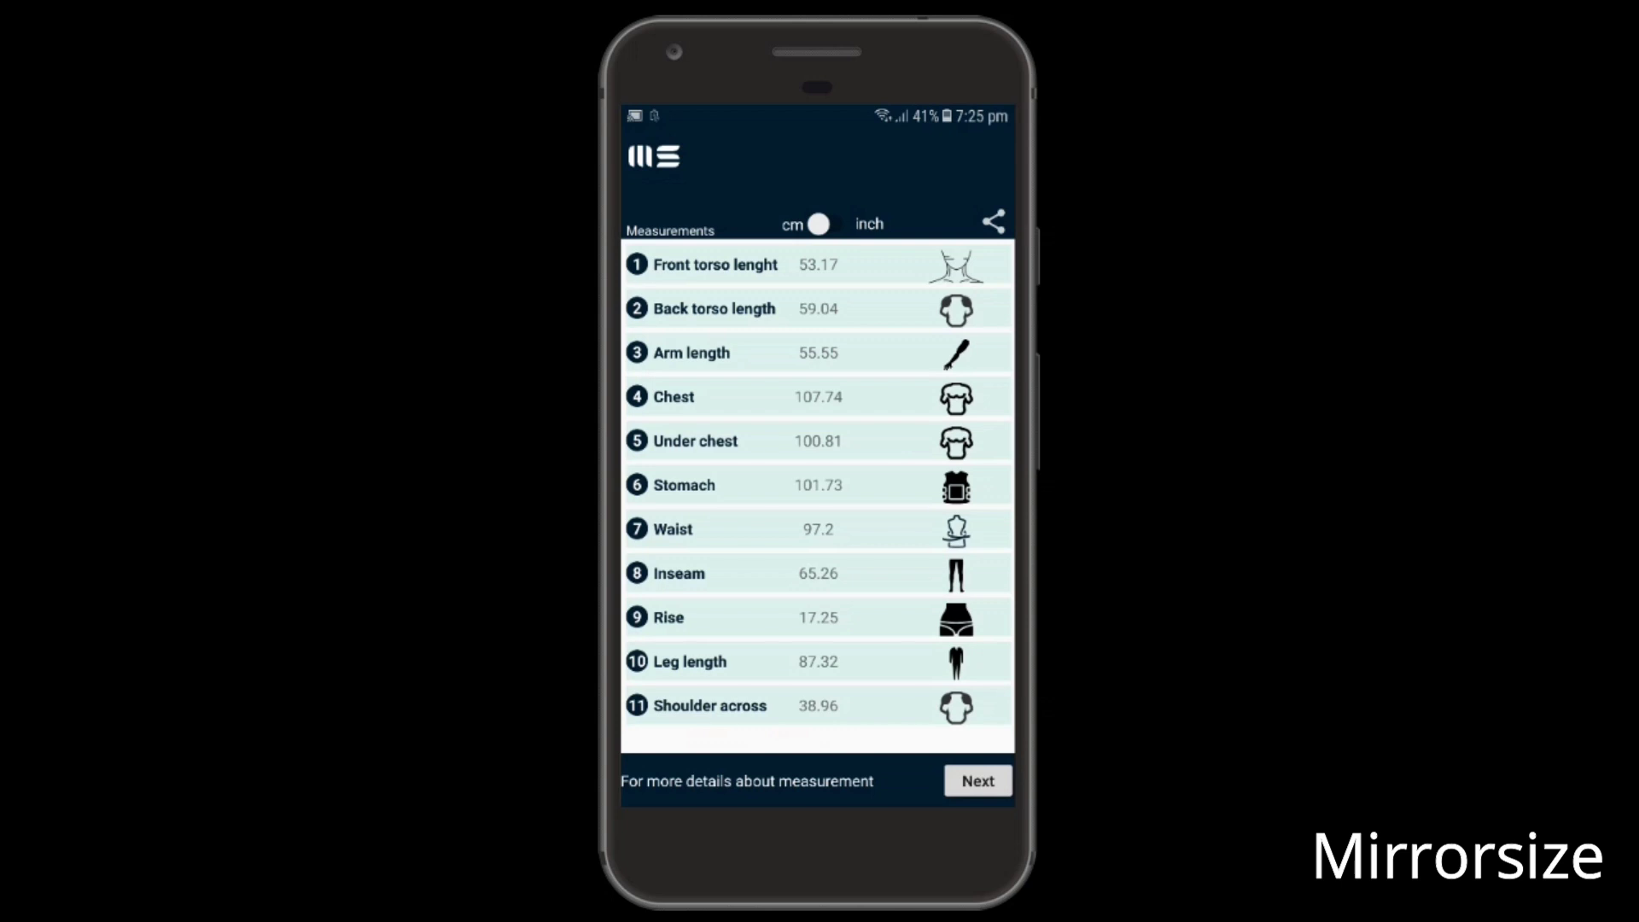
Step: Switch the eleven measurements to inches, then back to centimetres
{"action": "left_click", "coordinate": [827, 224]}
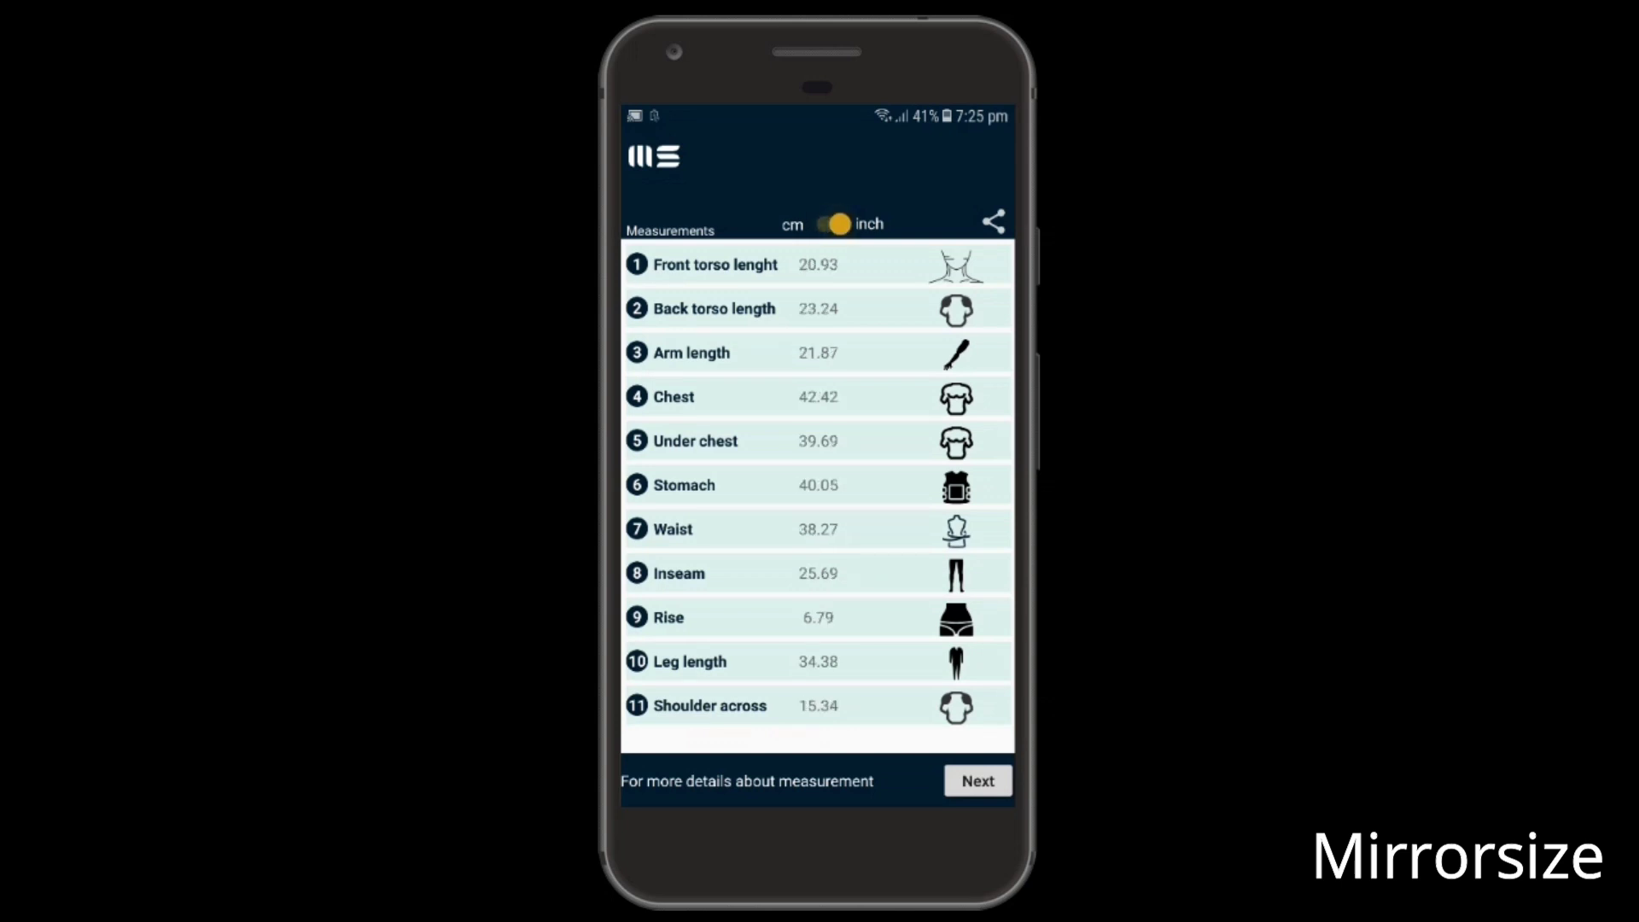
{"action": "left_click", "coordinate": [826, 223]}
Step: Go to the next screen to see the measurements beside the marked body diagram
{"action": "left_click", "coordinate": [976, 780]}
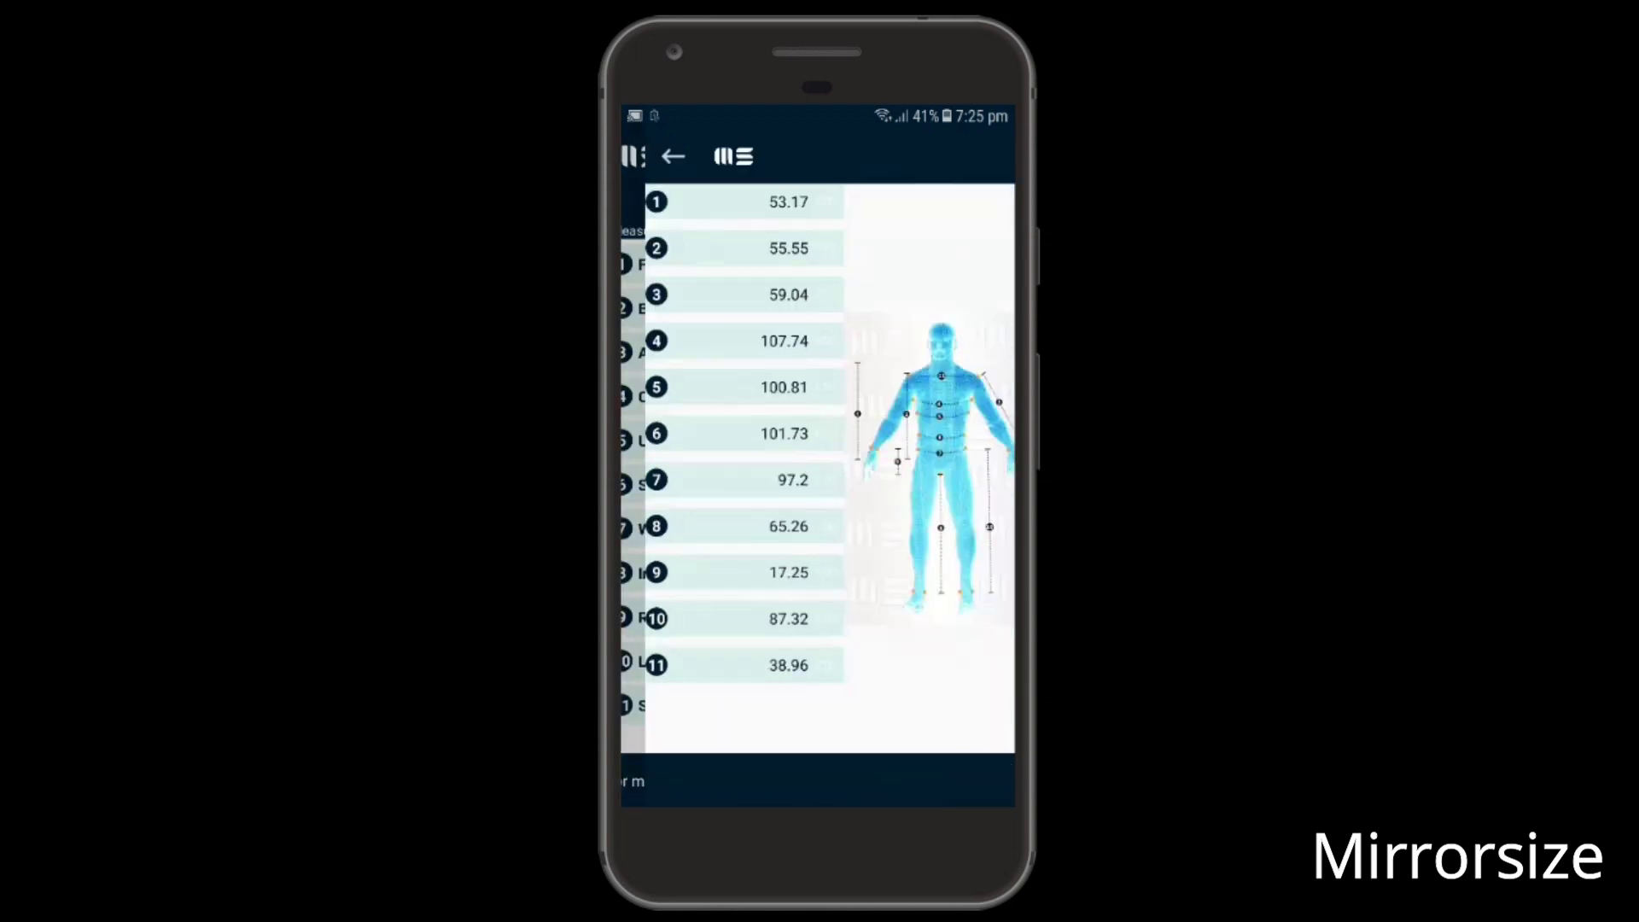